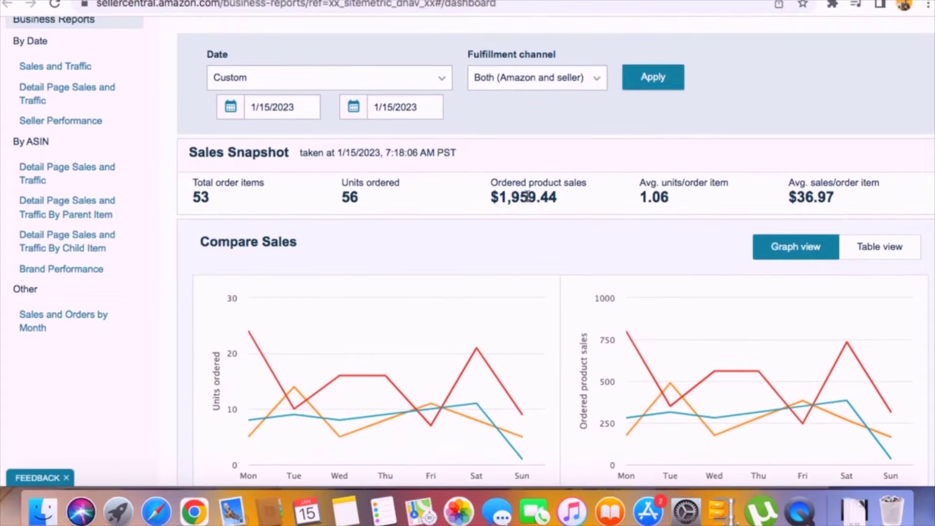
# - Set the sales dashboard's date range to 1/1/2022 through 1/15/2023 and apply it to review the ordered product sales
pyautogui.doubleClick(527, 197)
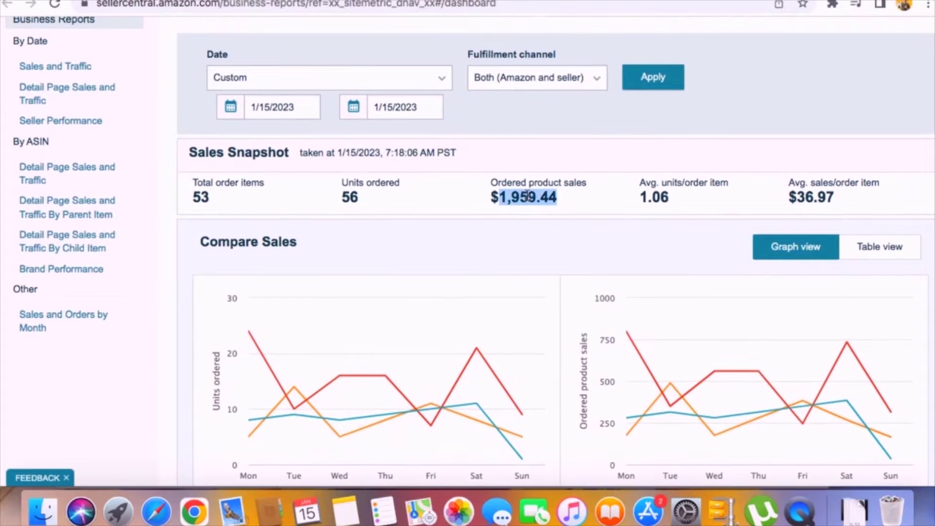
pyautogui.click(305, 109)
pyautogui.click(240, 139)
pyautogui.click(240, 139)
pyautogui.click(240, 139)
pyautogui.click(240, 139)
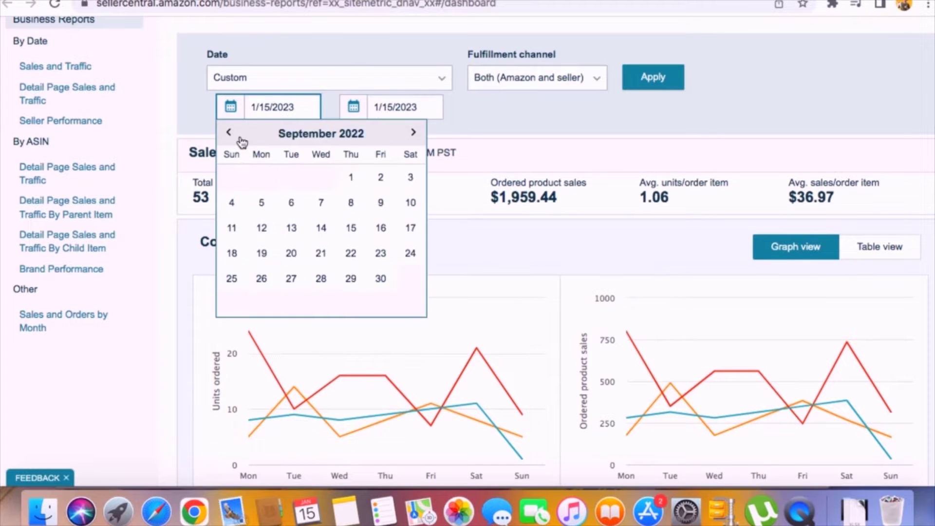
pyautogui.click(240, 139)
pyautogui.click(410, 176)
pyautogui.click(659, 78)
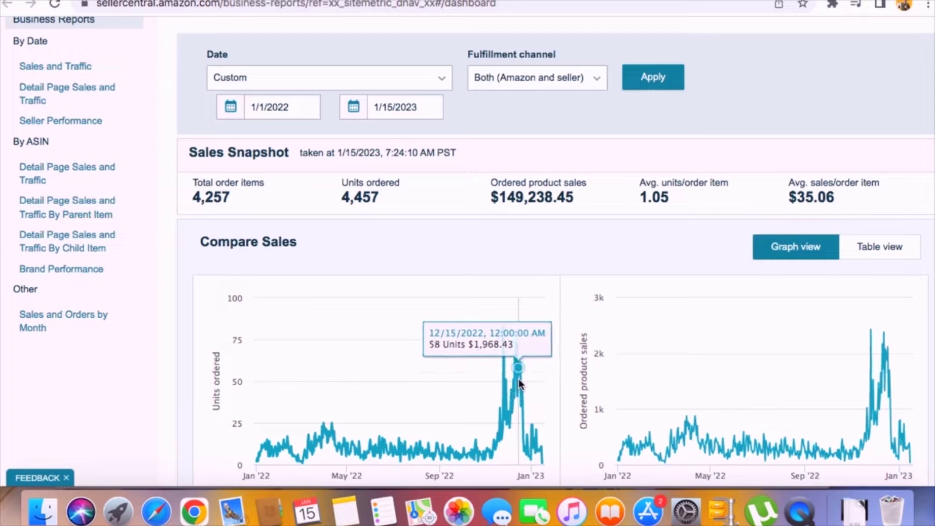
pyautogui.doubleClick(541, 203)
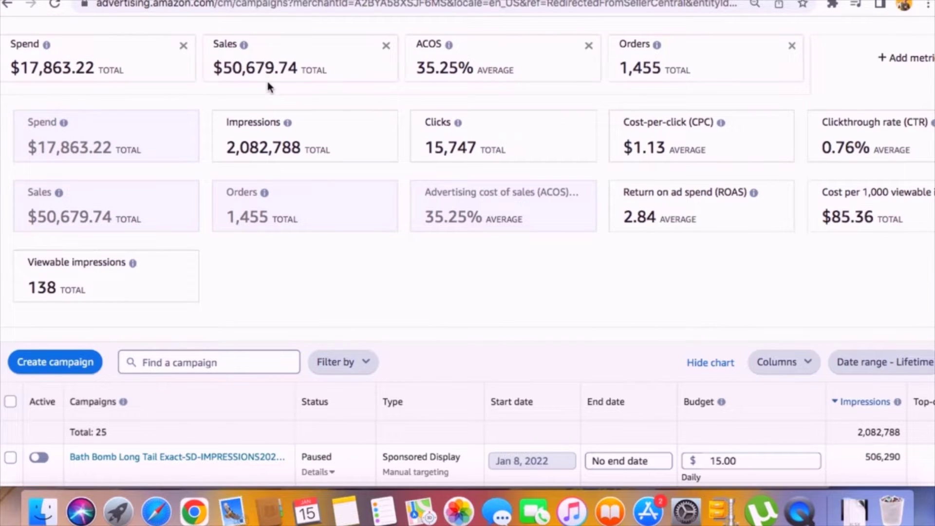
# - Review the total ad spend in the advertising campaign manager and browse the Amazon FBA playlist on YouTube
pyautogui.doubleClick(68, 70)
pyautogui.tripleClick(69, 69)
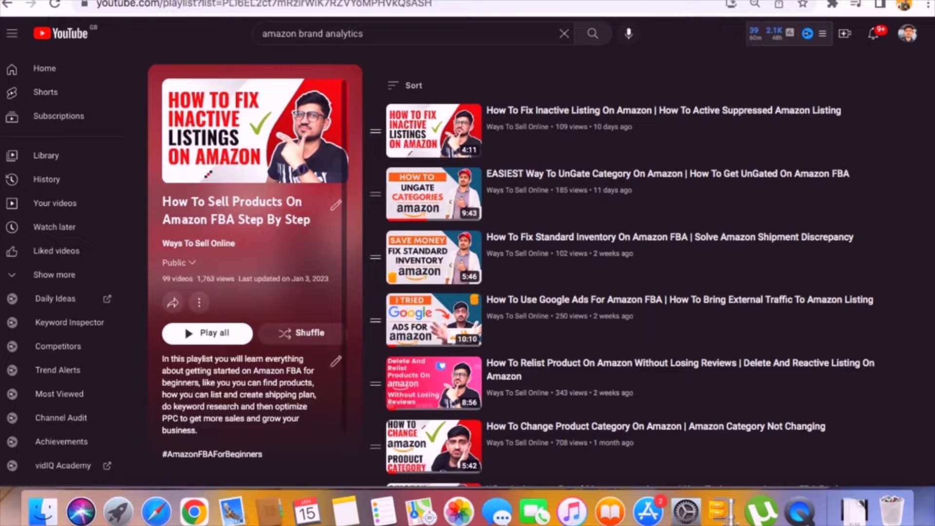
pyautogui.scroll(-3, 680, 194)
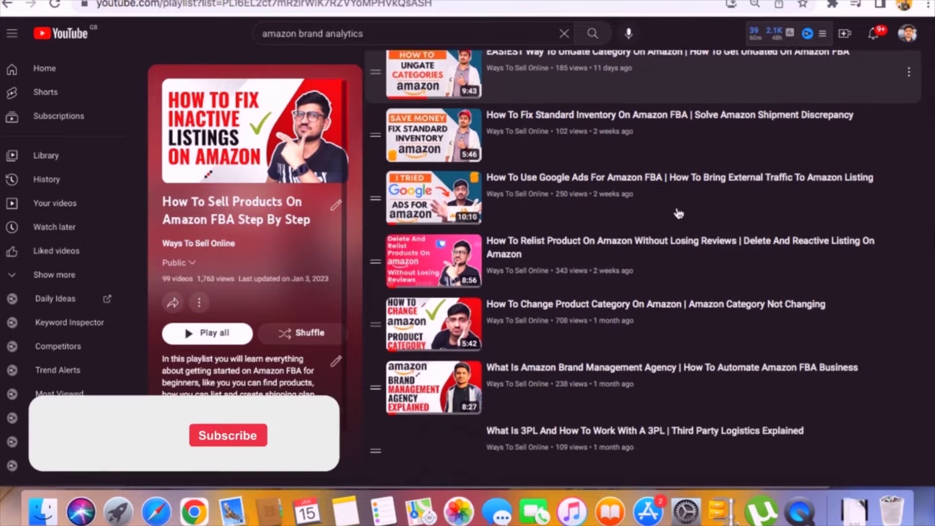
pyautogui.scroll(3, 678, 213)
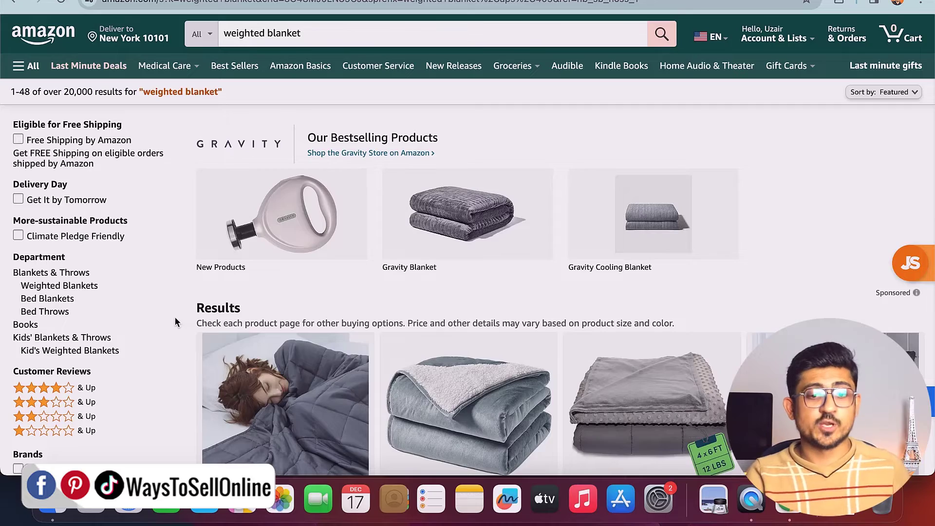
# - Open the yescool Weighted Blanket for Adults listing from the Amazon search results for weighted blanket
pyautogui.scroll(-20, 175, 317)
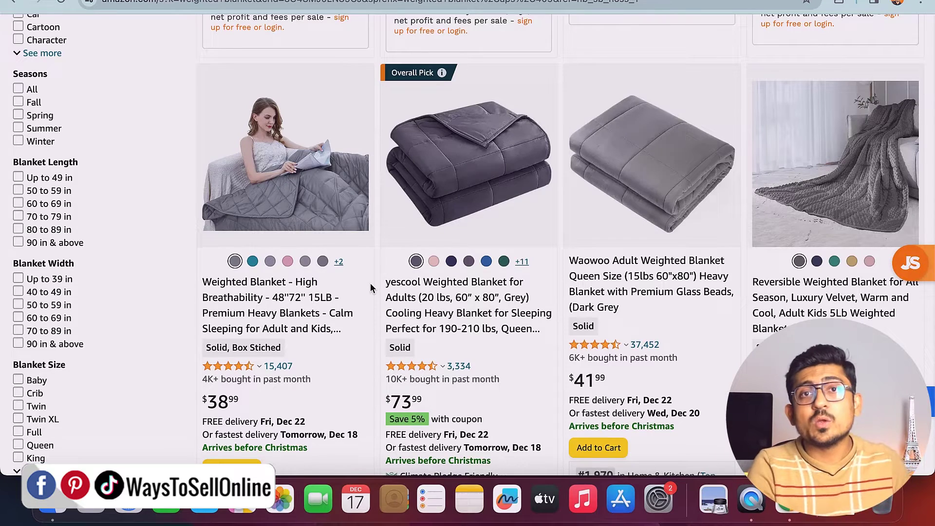
pyautogui.scroll(5, 455, 286)
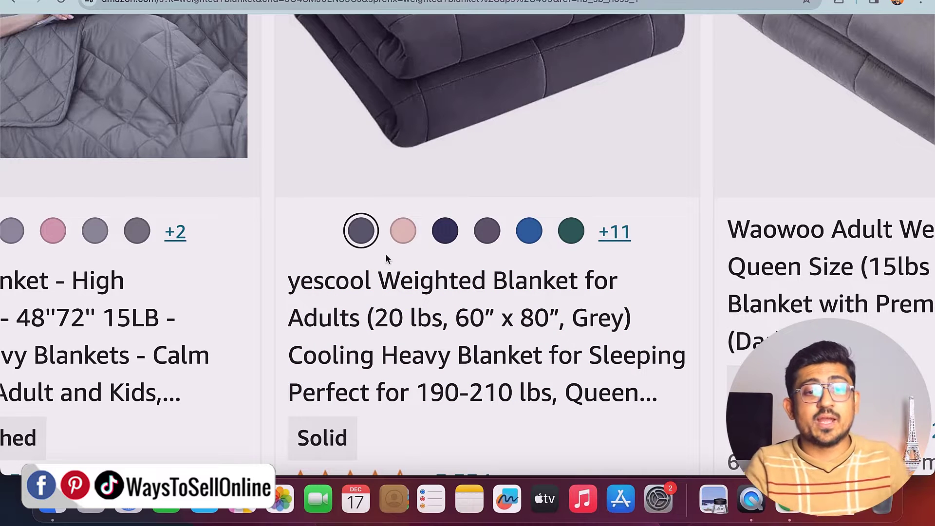
pyautogui.click(384, 263)
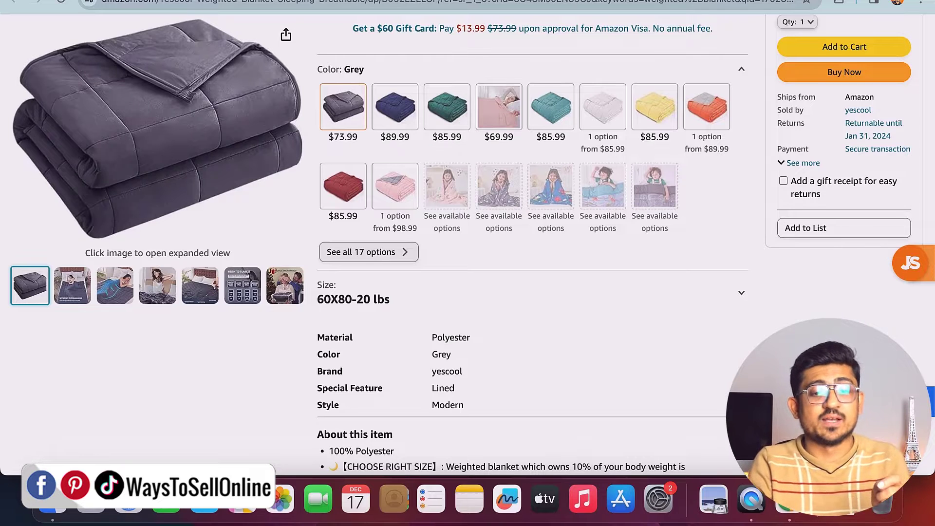
# - Switch the yescool blanket listing to the Blue variation and view its full set of color options
pyautogui.click(395, 103)
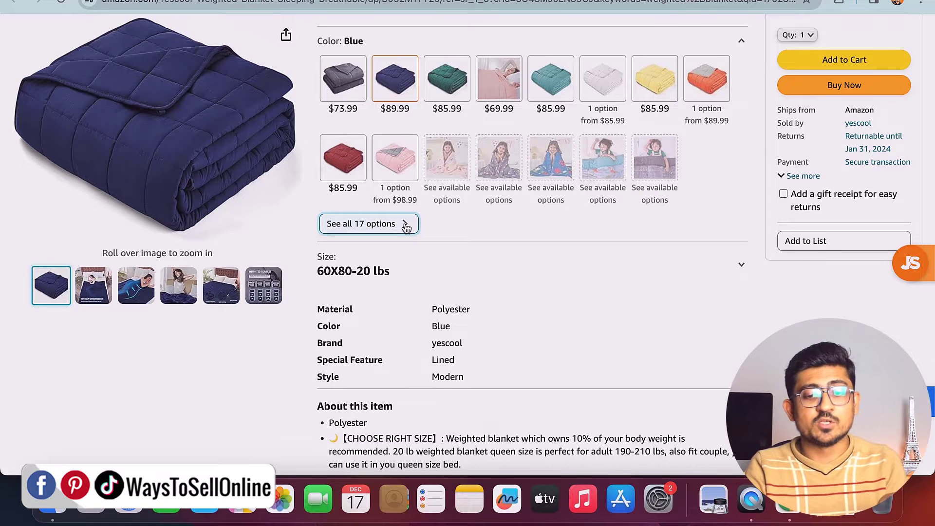
pyautogui.click(405, 227)
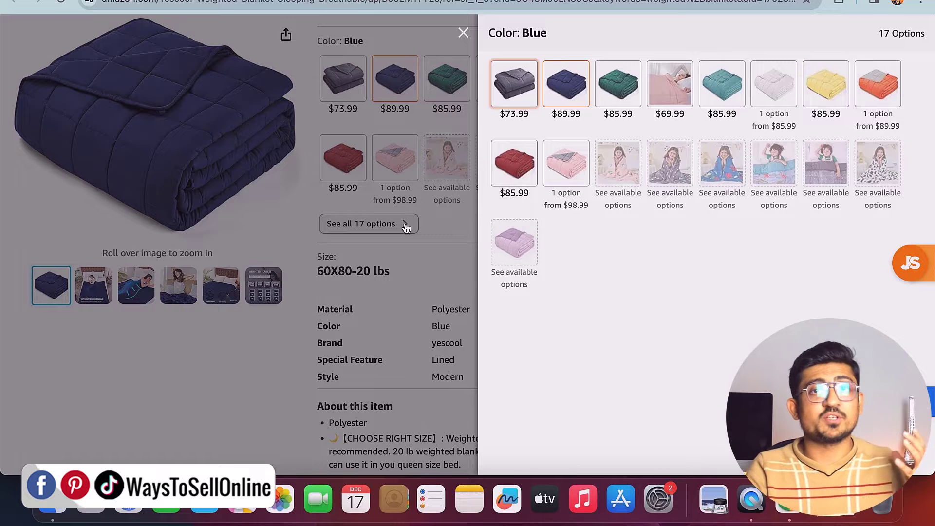
pyautogui.click(411, 276)
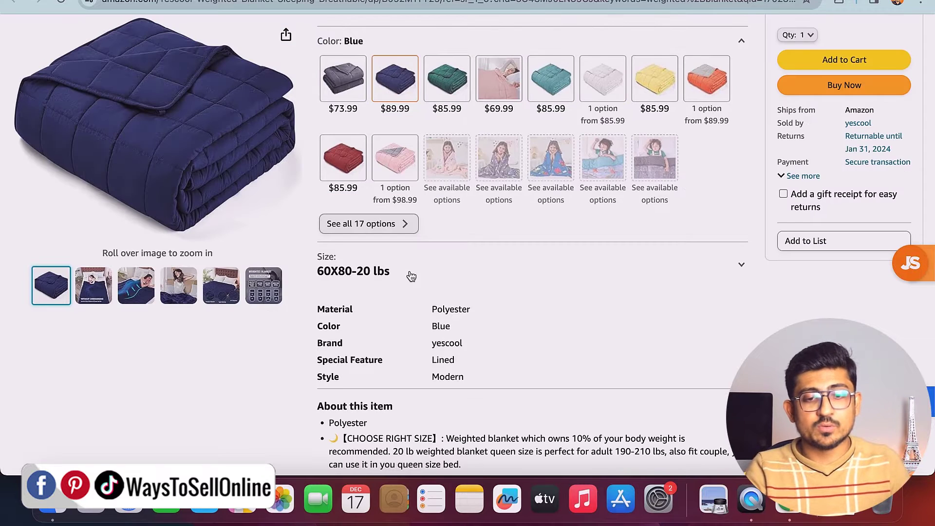
pyautogui.scroll(-1, 411, 276)
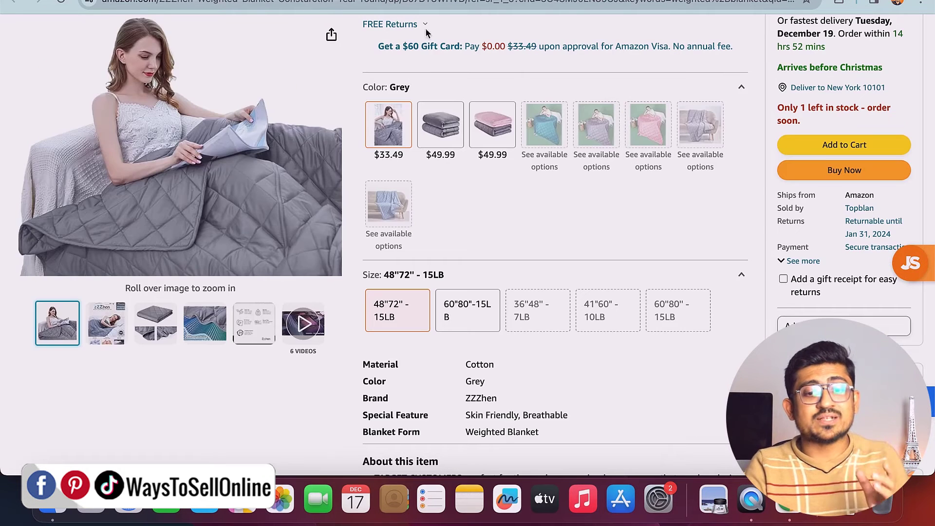
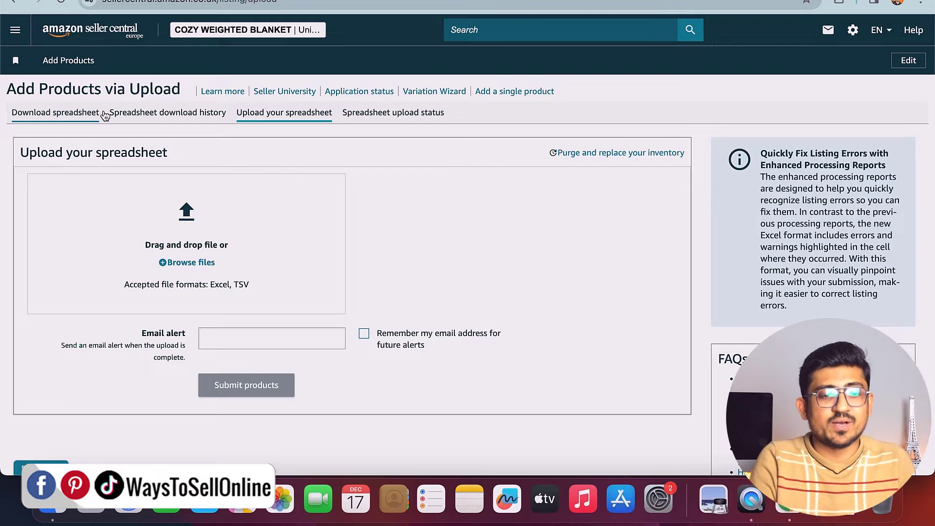
# - In Seller Central's Add Products via Upload, go to the spreadsheet downloads and get the product template for updating product details
pyautogui.scroll(3, 105, 115)
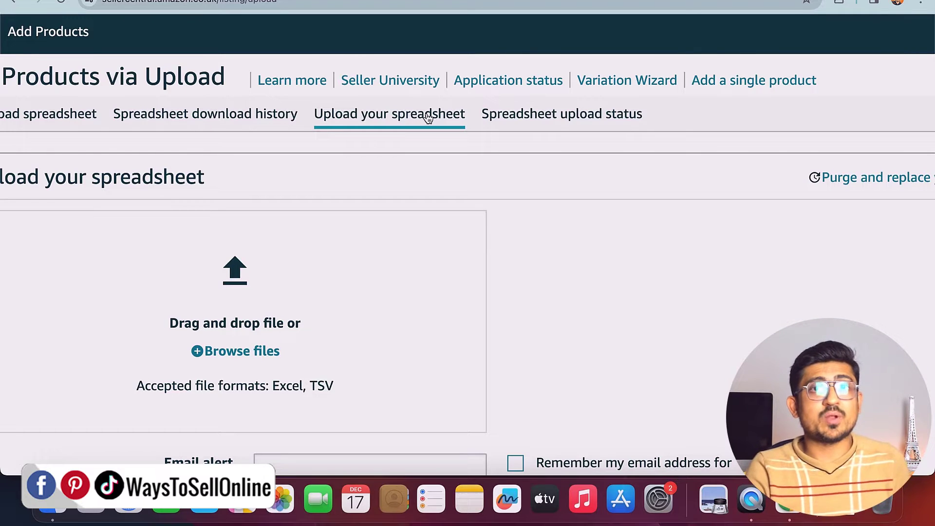
pyautogui.hscroll(-3, 427, 118)
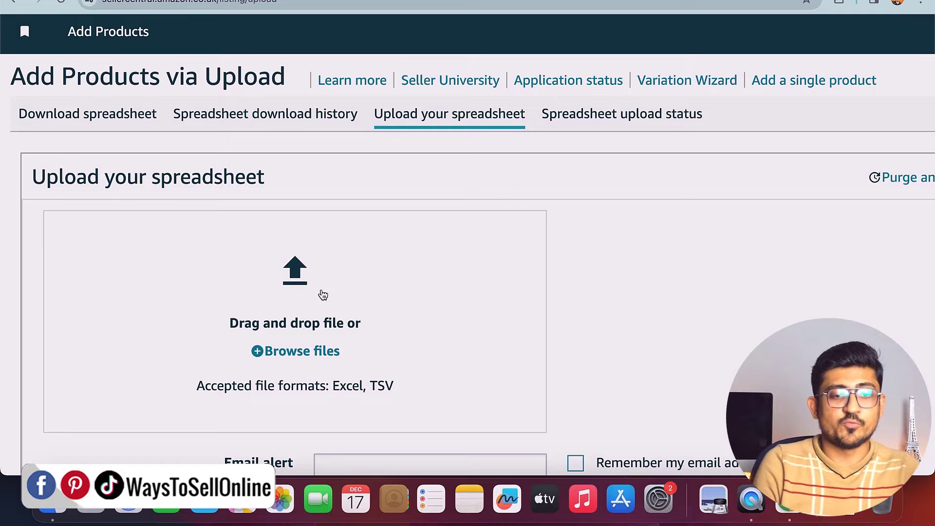
pyautogui.click(152, 120)
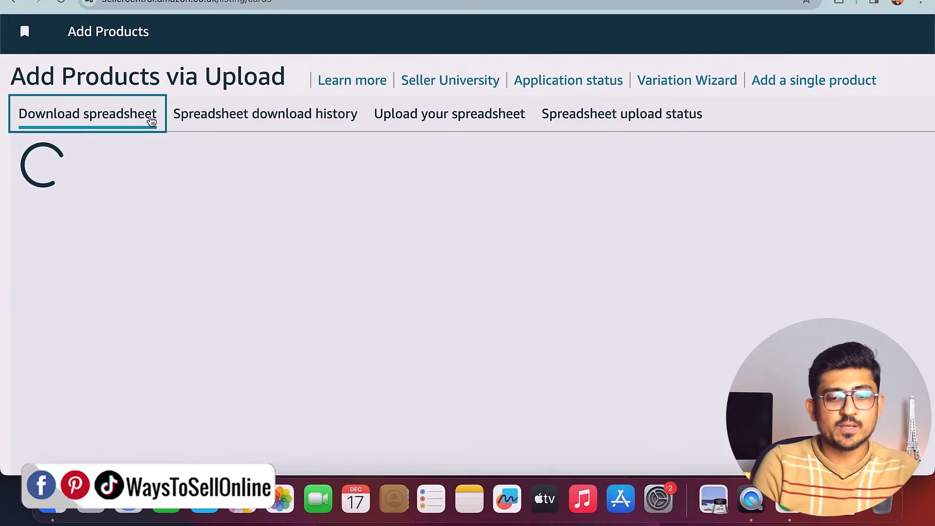
pyautogui.scroll(-5, 286, 270)
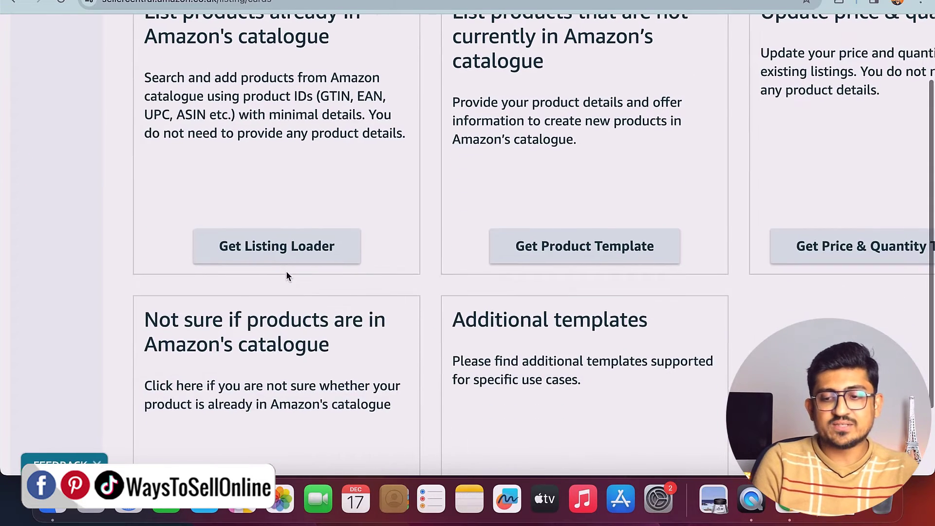
pyautogui.hscroll(5, 285, 275)
pyautogui.scroll(2, 286, 275)
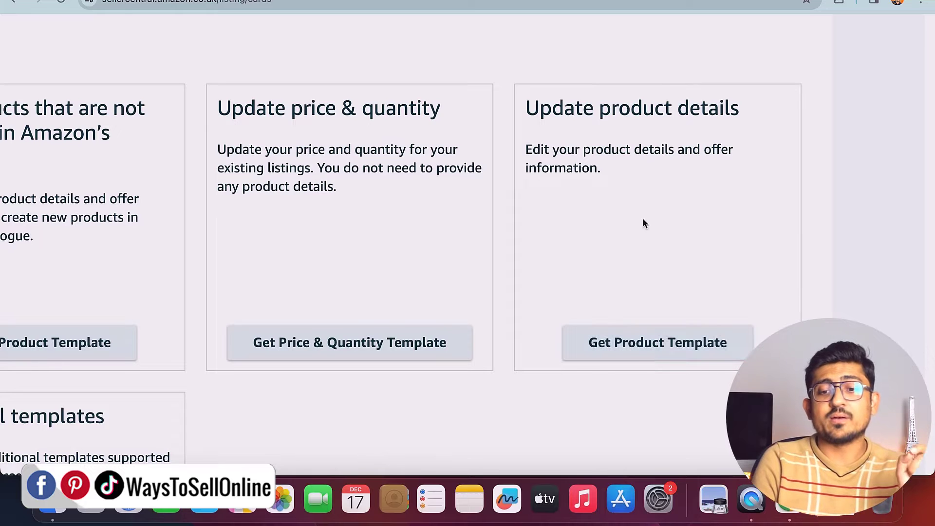
pyautogui.click(648, 349)
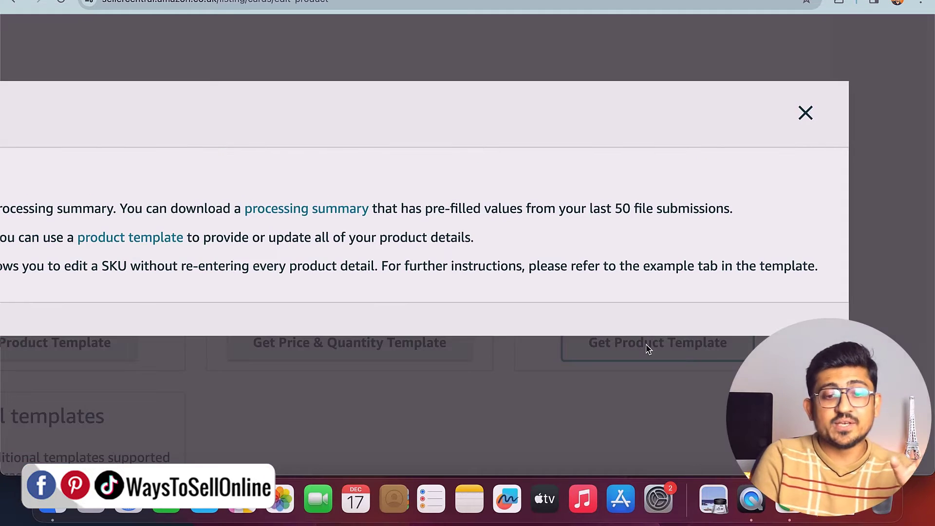
# - Follow the product template link in the update details and generate the template for the Amazon.com marketplace
pyautogui.hscroll(-5, 648, 350)
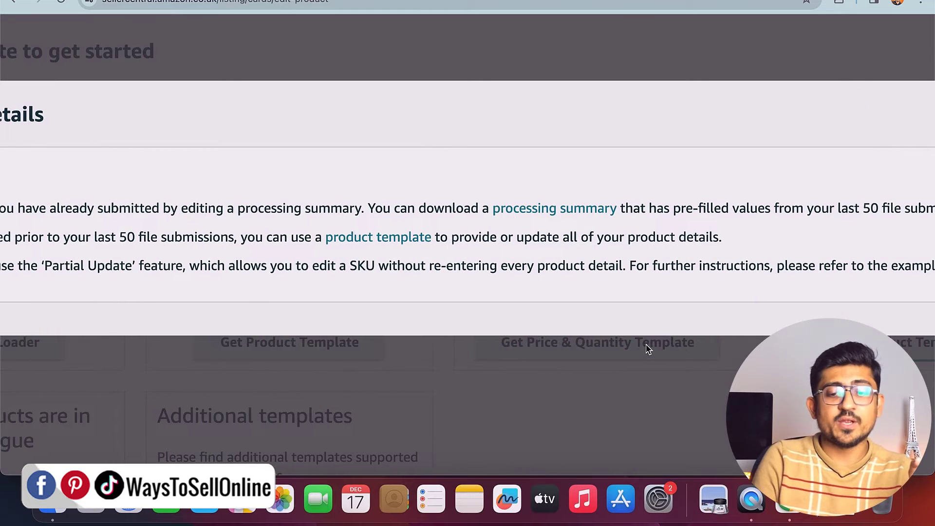
pyautogui.click(404, 242)
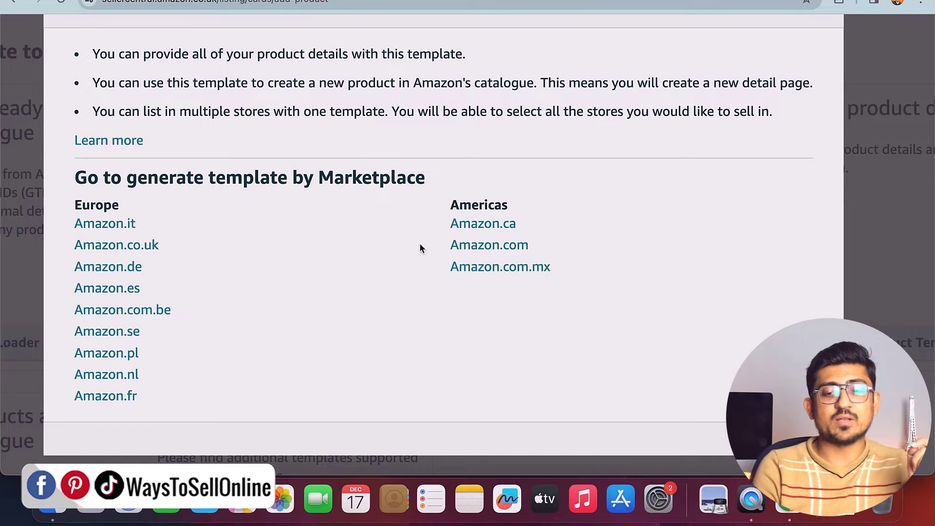
pyautogui.click(478, 251)
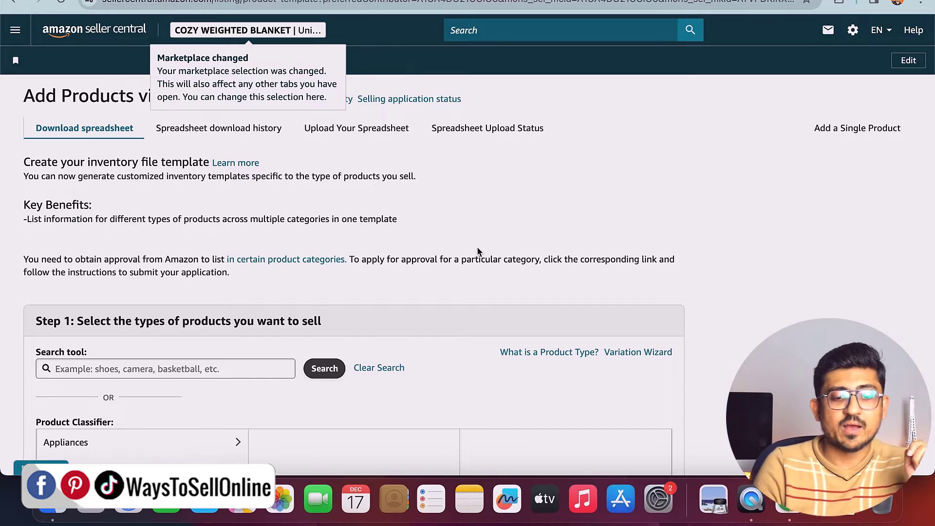
# - Search the product types for "blanket" and select Home & Kitchen > Bedding > Blankets & Throws > Throws
pyautogui.scroll(-5, 477, 251)
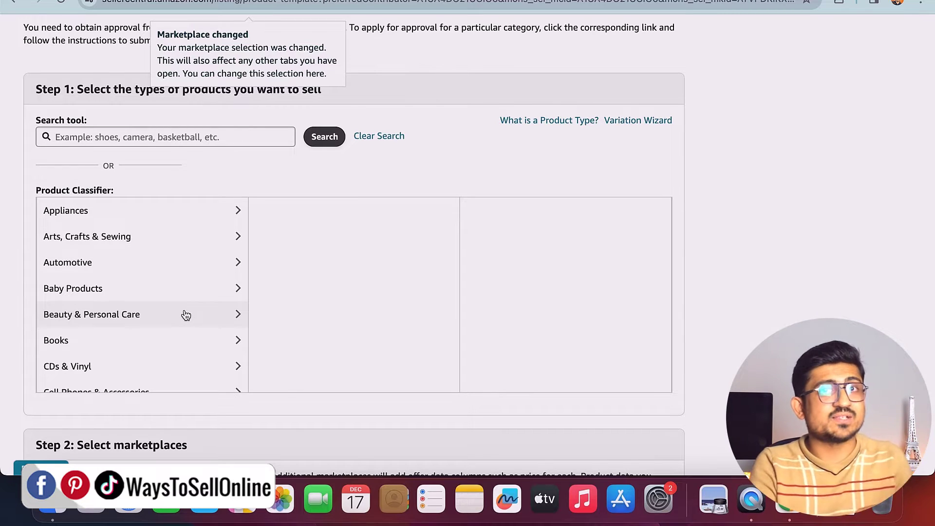
pyautogui.click(250, 143)
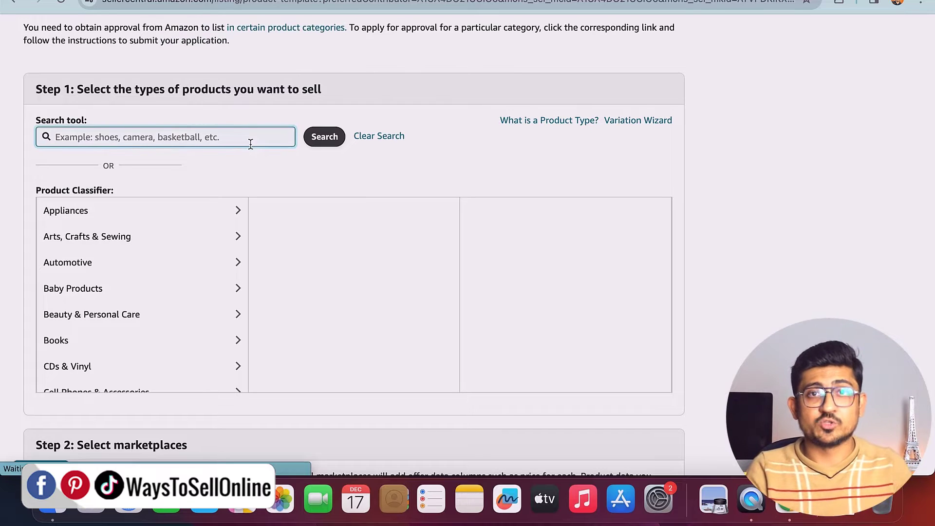
pyautogui.write('blanket')
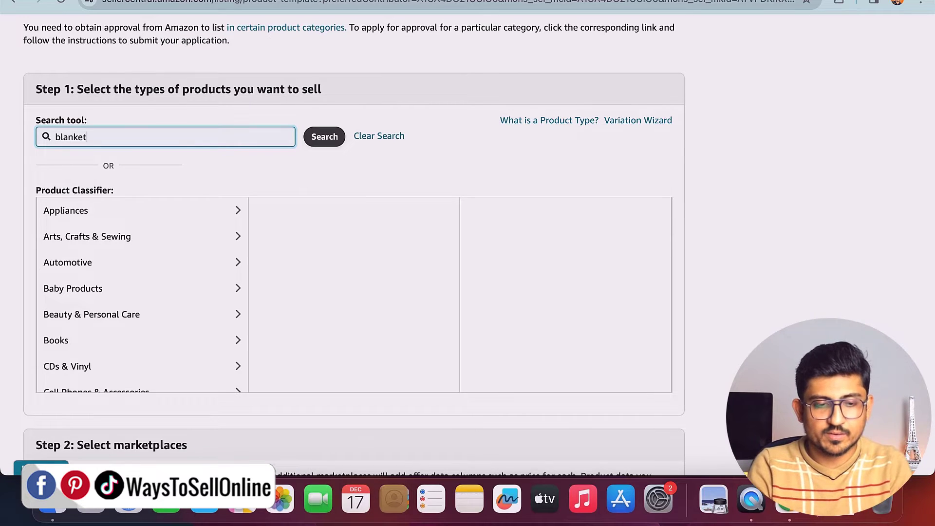
pyautogui.press('Return')
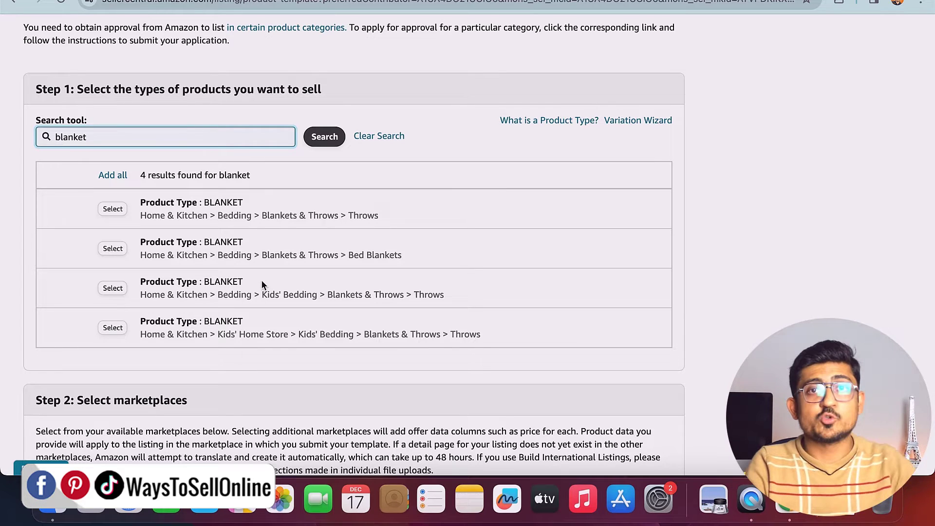
pyautogui.click(120, 210)
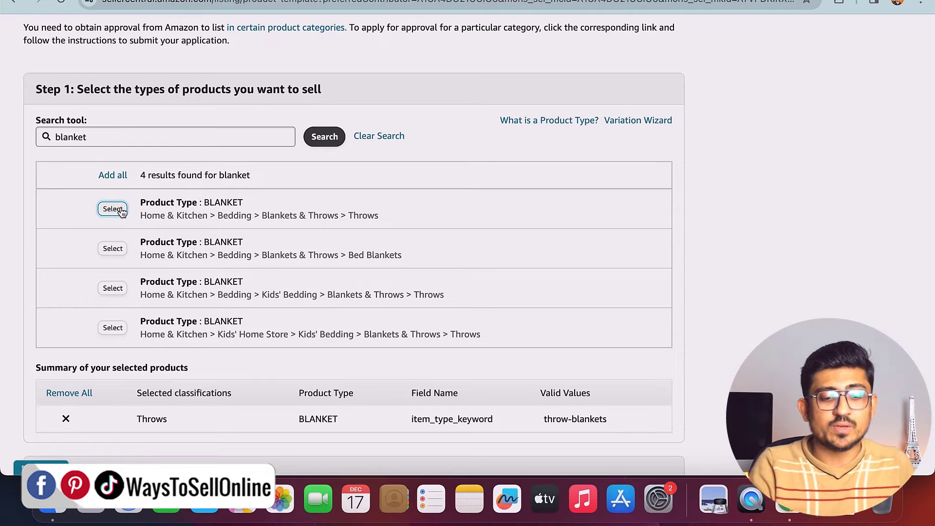
# - Deselect the Europe and Americas marketplace groups so that only Amazon.com is included in the template
pyautogui.scroll(-5, 122, 210)
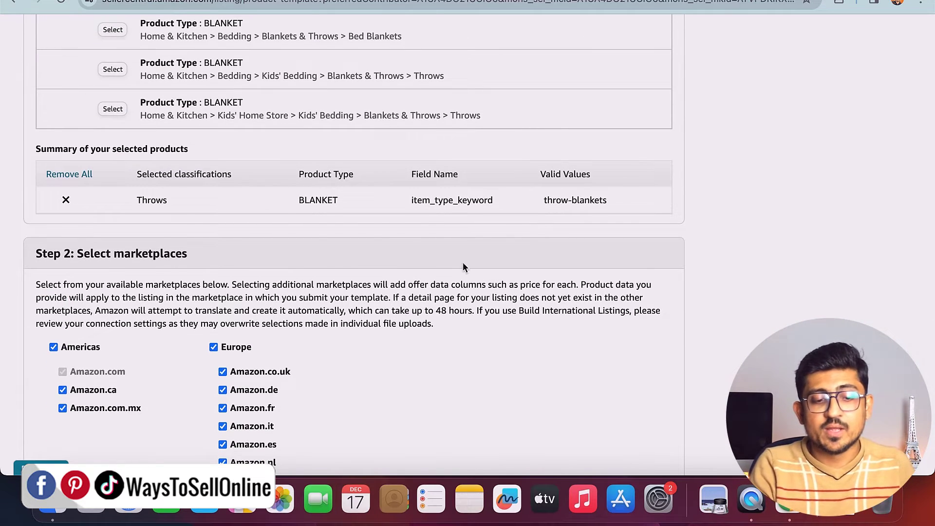
pyautogui.scroll(-2, 463, 263)
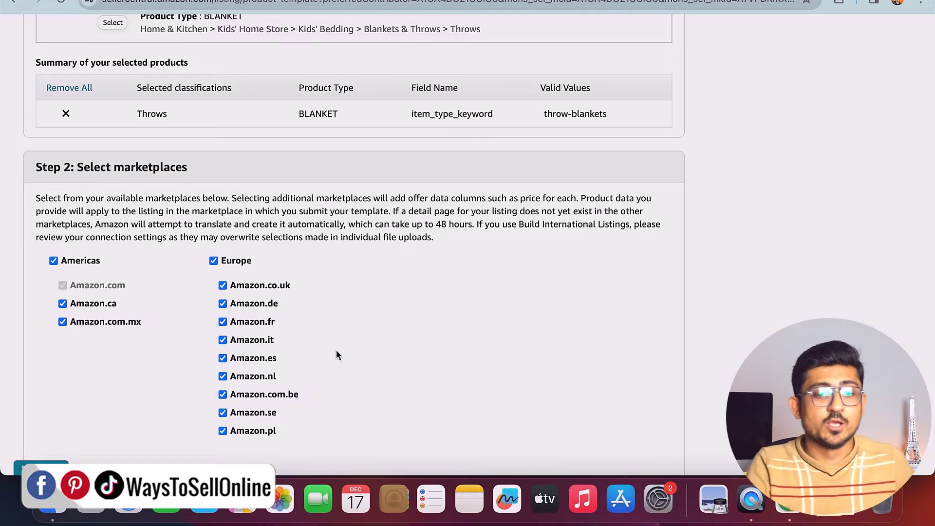
pyautogui.click(217, 261)
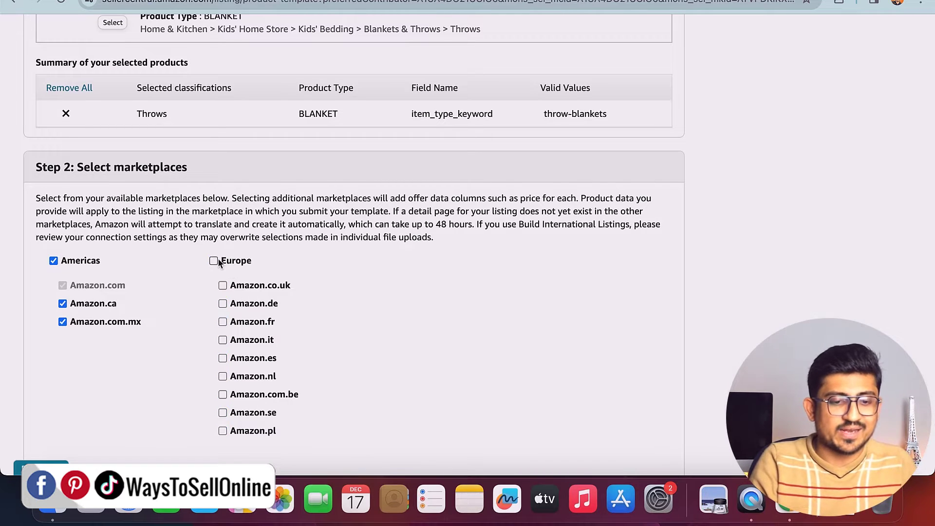
pyautogui.click(52, 261)
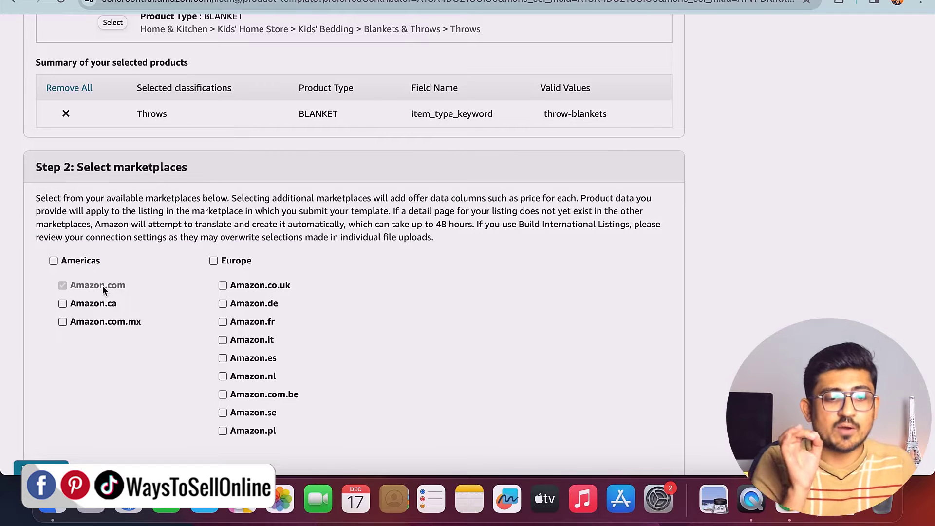
pyautogui.scroll(-8, 102, 285)
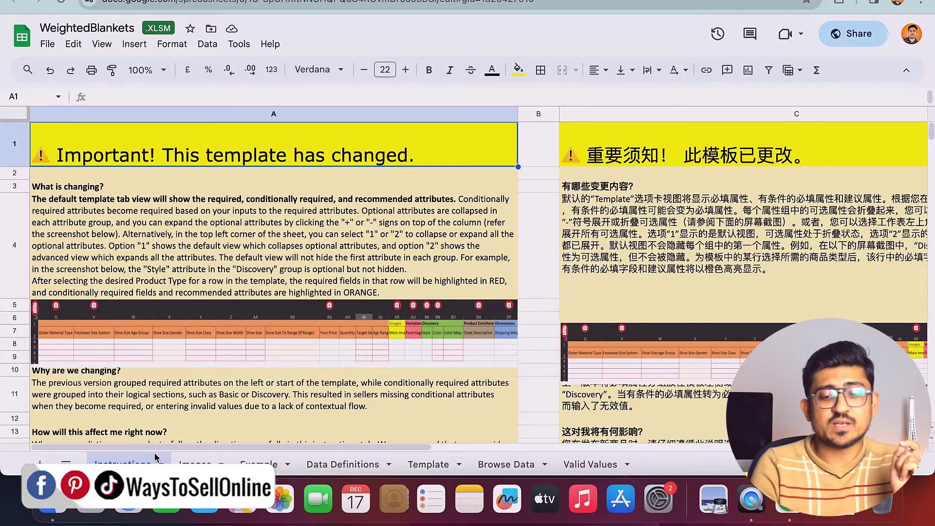
# - Show the Template sheet of the WeightedBlankets workbook in Google Sheets
pyautogui.click(434, 465)
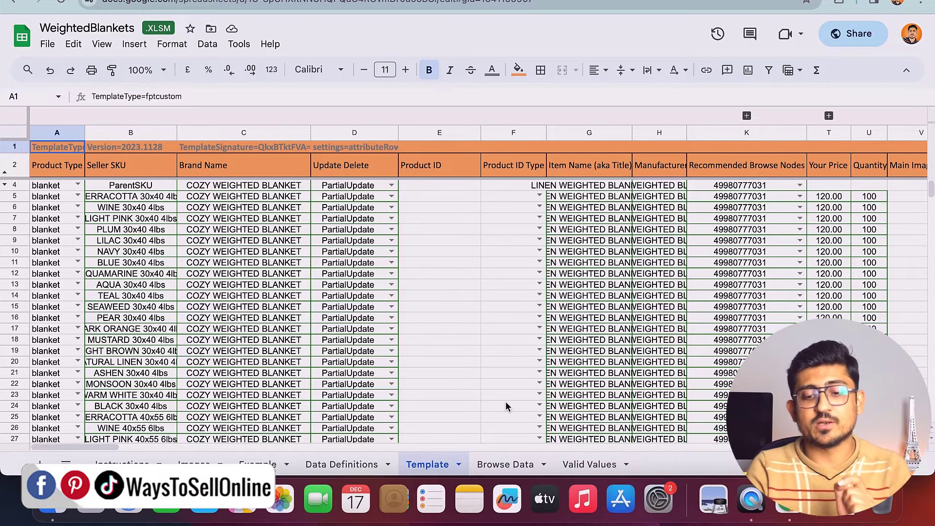
# - Consult the accepted blanket attribute entries on the Valid Values sheet and return to the Template sheet
pyautogui.click(596, 464)
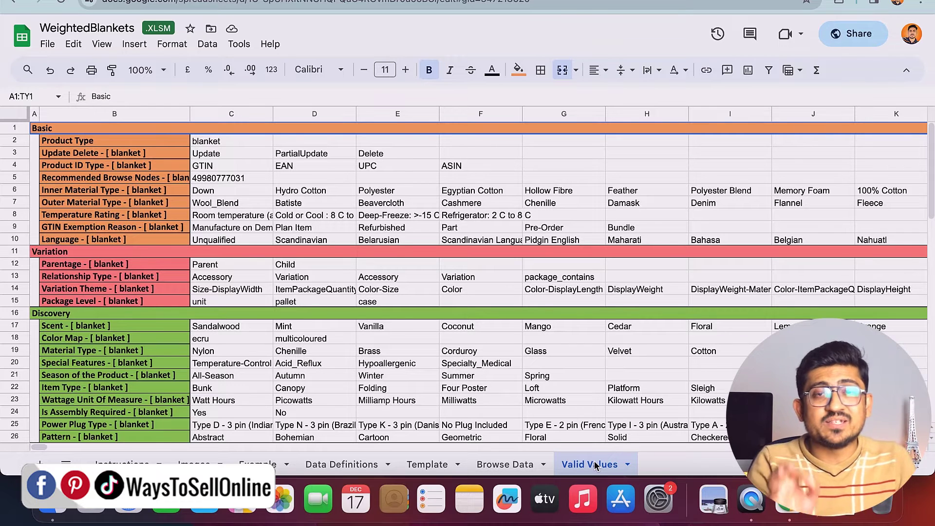
pyautogui.click(426, 464)
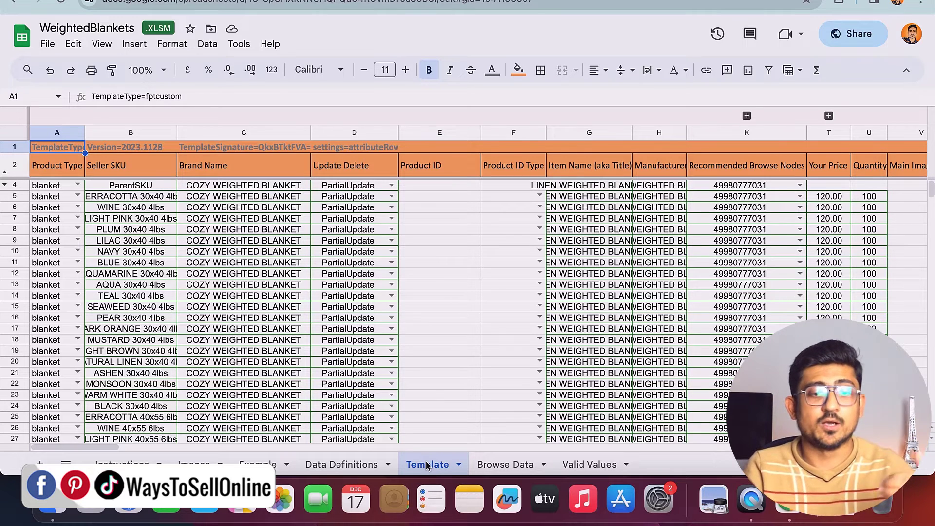
# - Choose blanket as the product type for the ParentSKU row, after checking the Product Type and Seller SKU headings
pyautogui.click(68, 172)
pyautogui.click(126, 170)
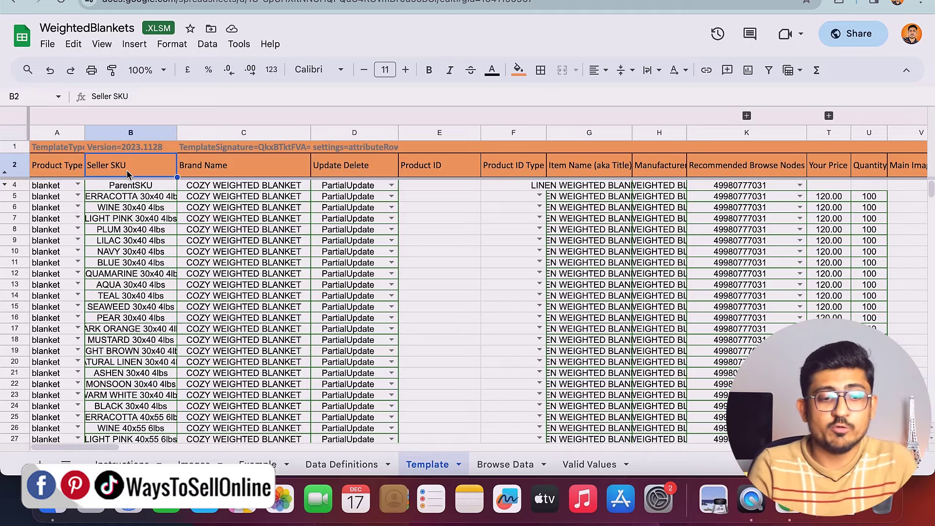
pyautogui.click(78, 185)
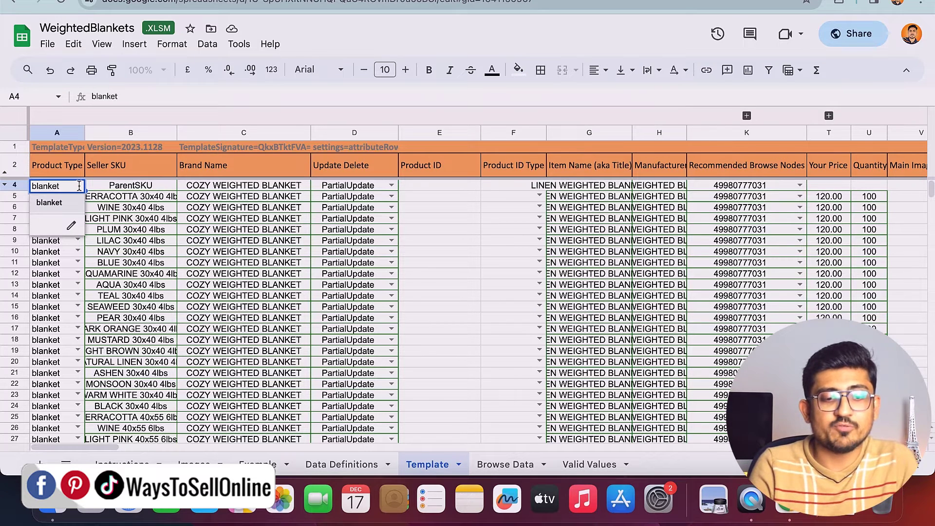
pyautogui.click(50, 202)
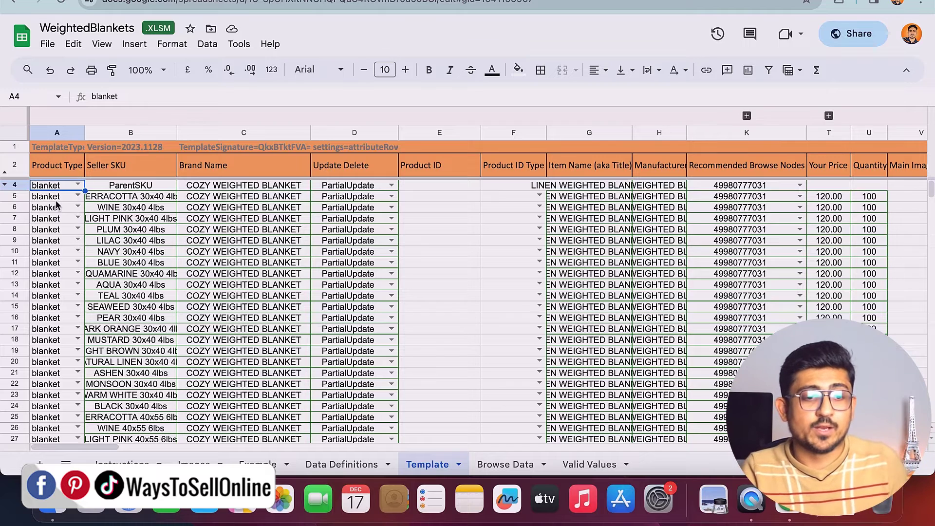
# - Examine the first child row's seller SKU and the Item Name and Manufacturer column headings on the Template sheet
pyautogui.click(129, 196)
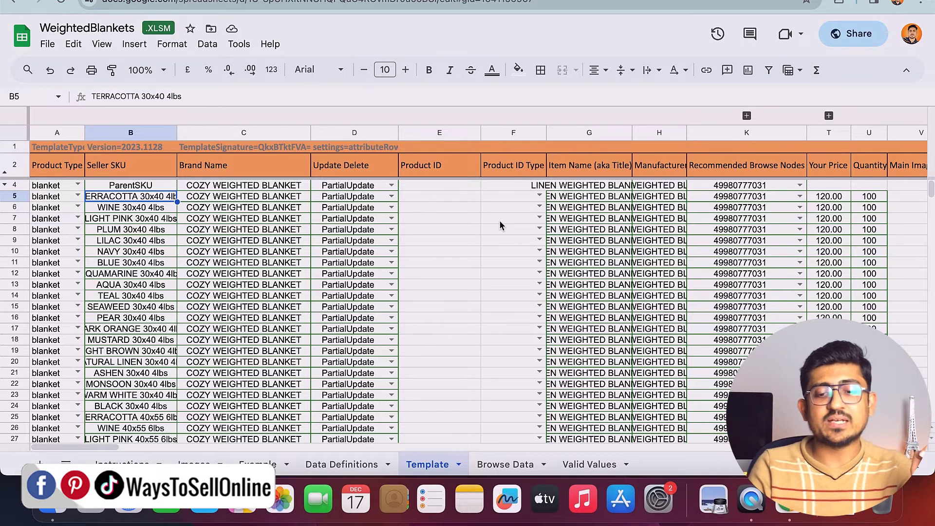
pyautogui.hscroll(1, 499, 220)
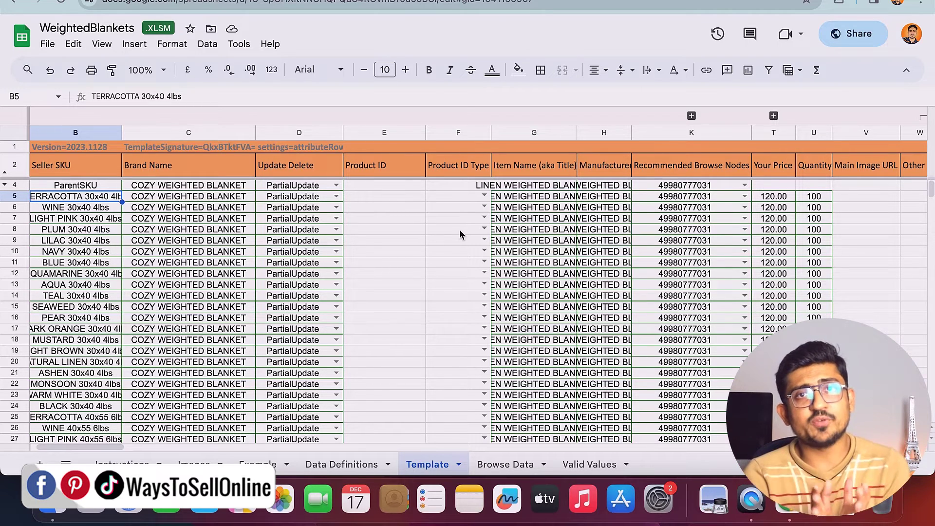
pyautogui.click(552, 164)
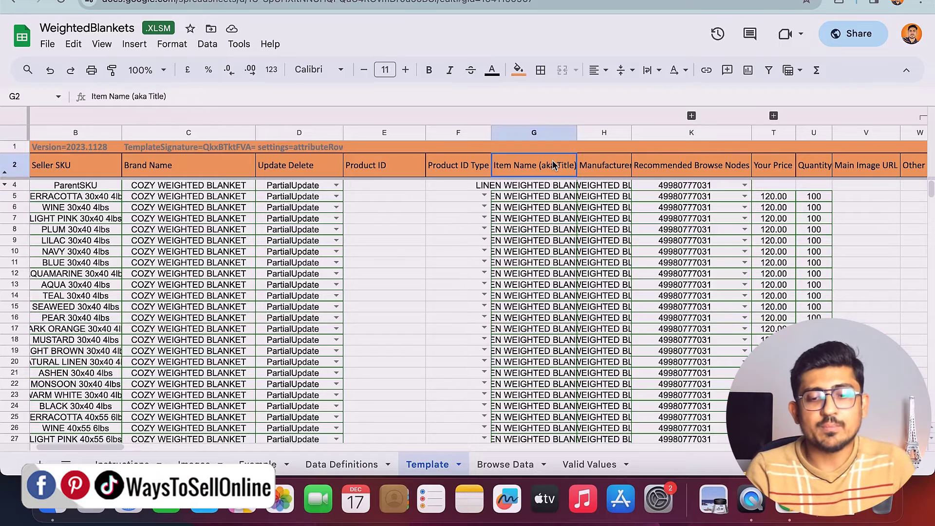
pyautogui.click(620, 174)
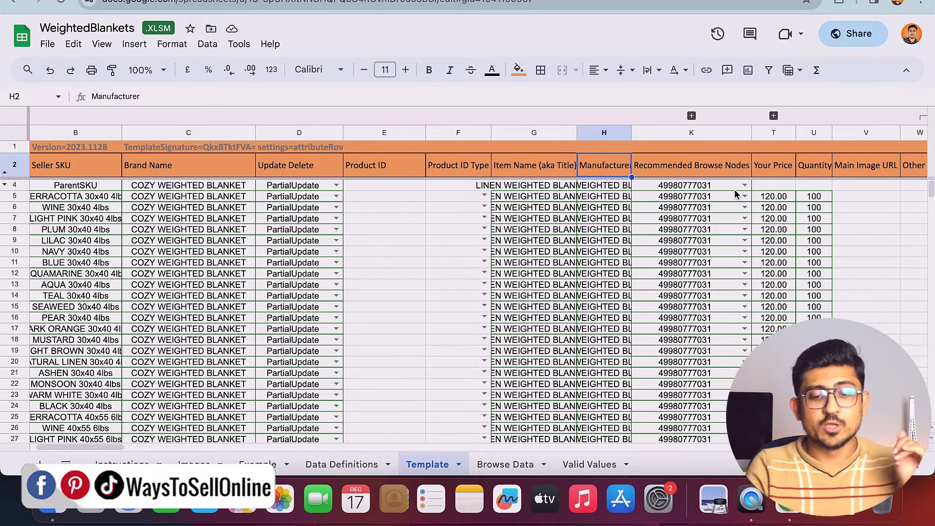
# - Look up the browse node on the Browse Data sheet and return to the Template's price, quantity and image columns
pyautogui.click(524, 467)
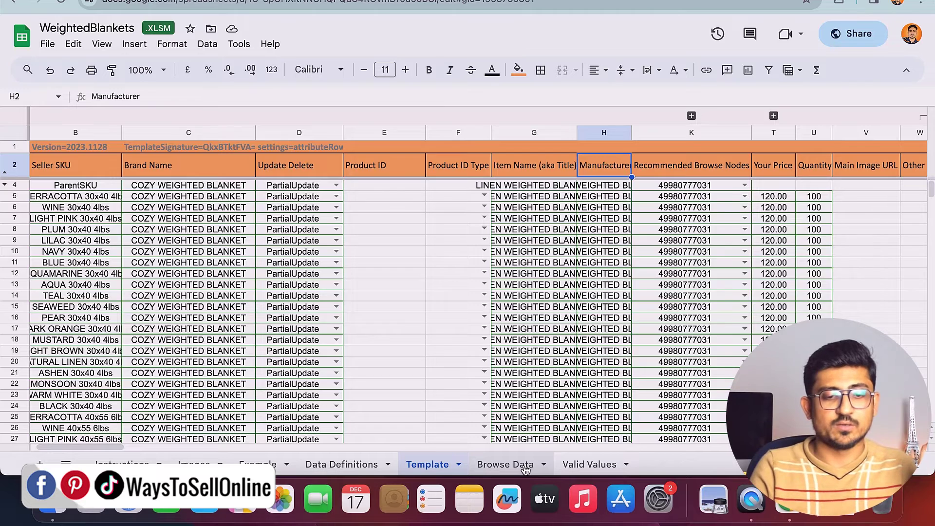
pyautogui.click(66, 141)
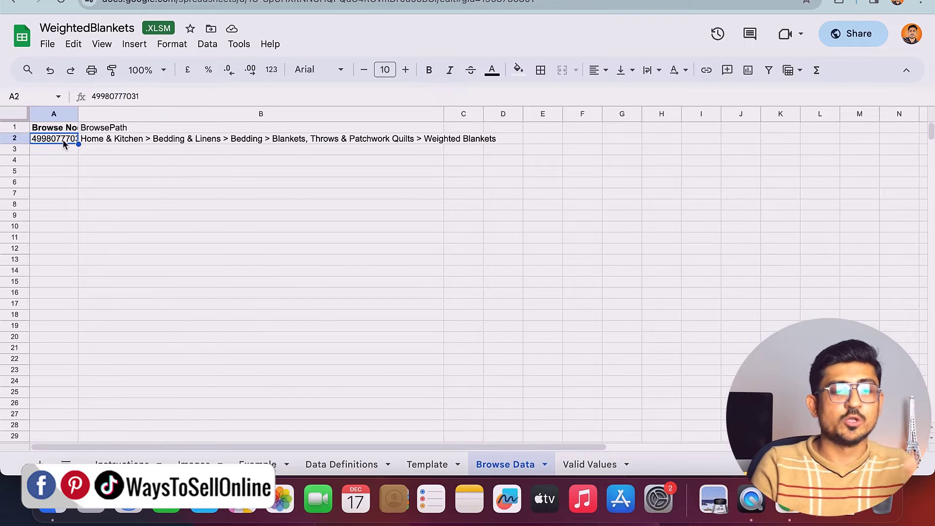
pyautogui.click(425, 465)
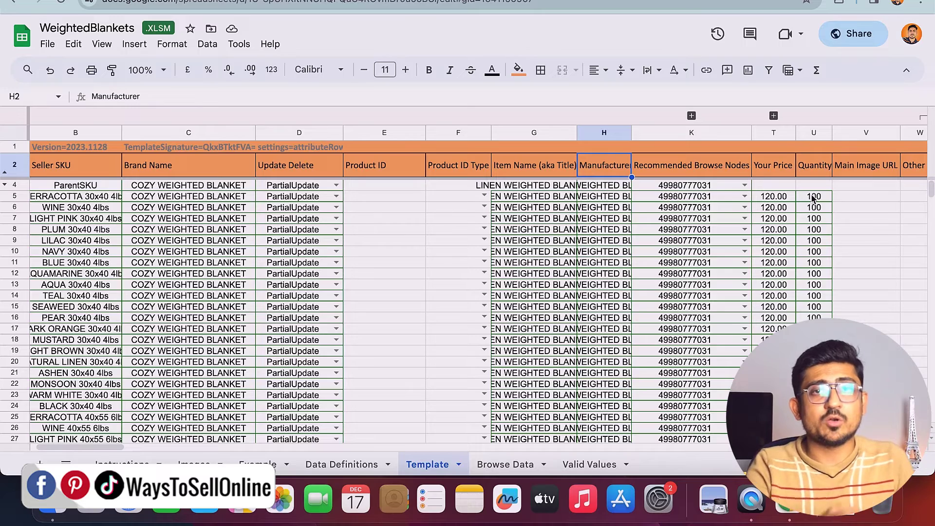
pyautogui.hscroll(10, 812, 197)
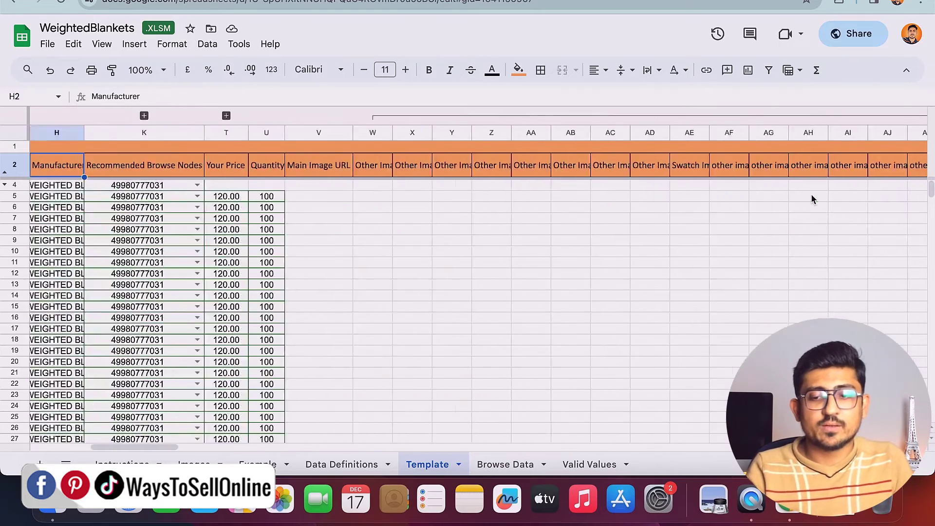